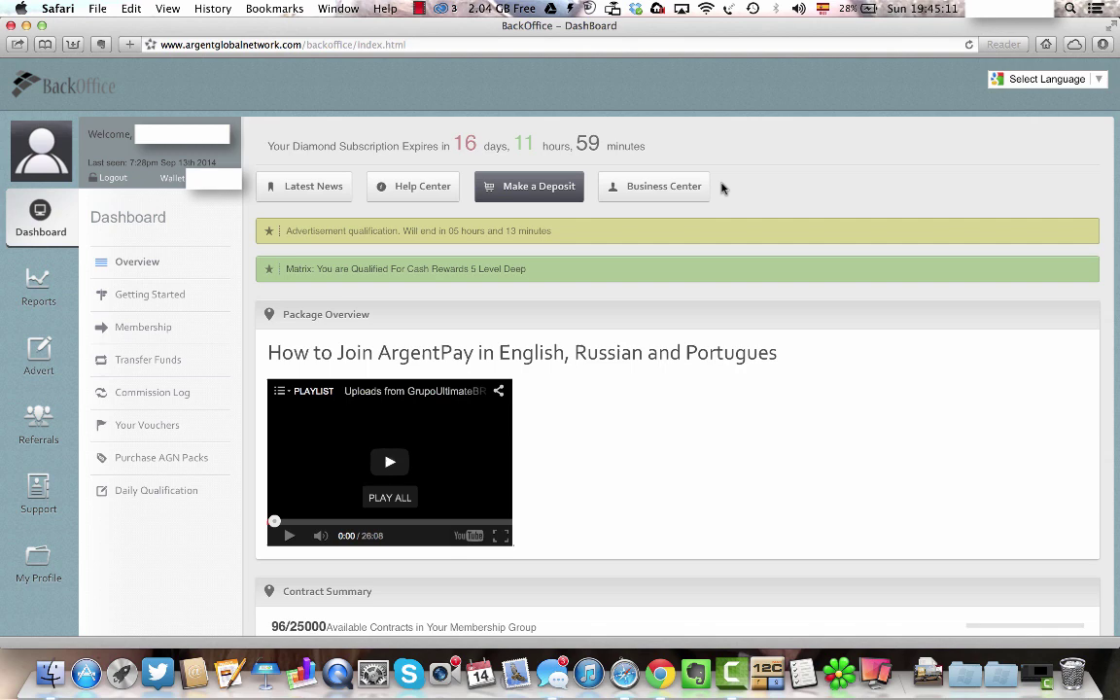
Step: Open Business Center from the BackOffice dashboard and expand the AGN Blogs settings sections
click(698, 190)
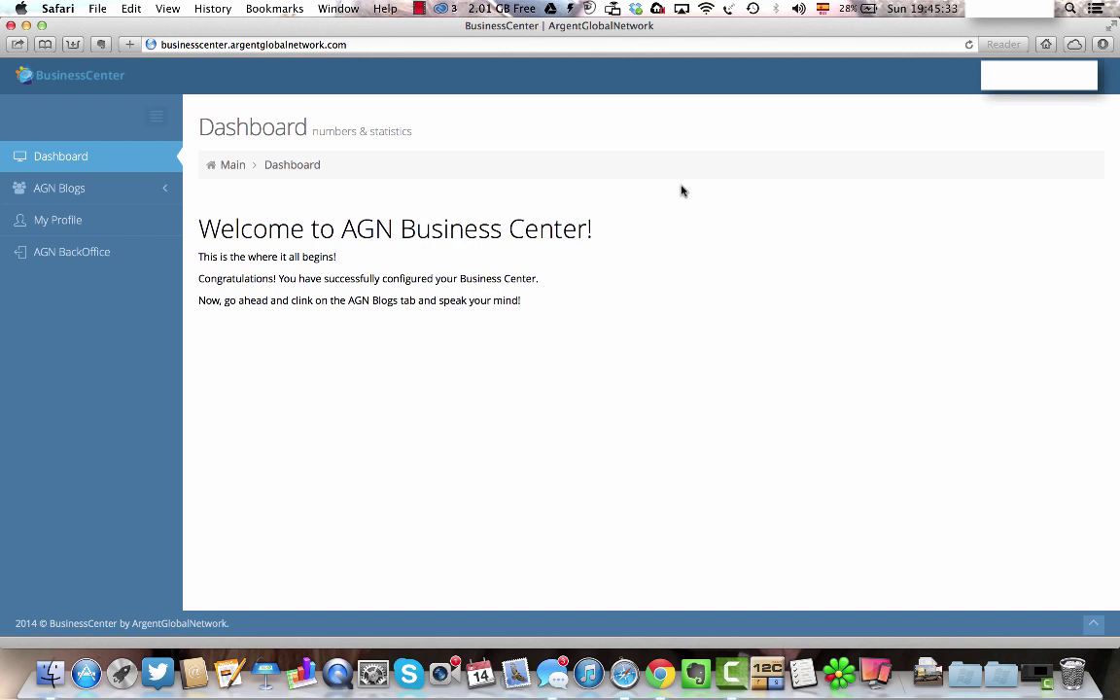
click(70, 197)
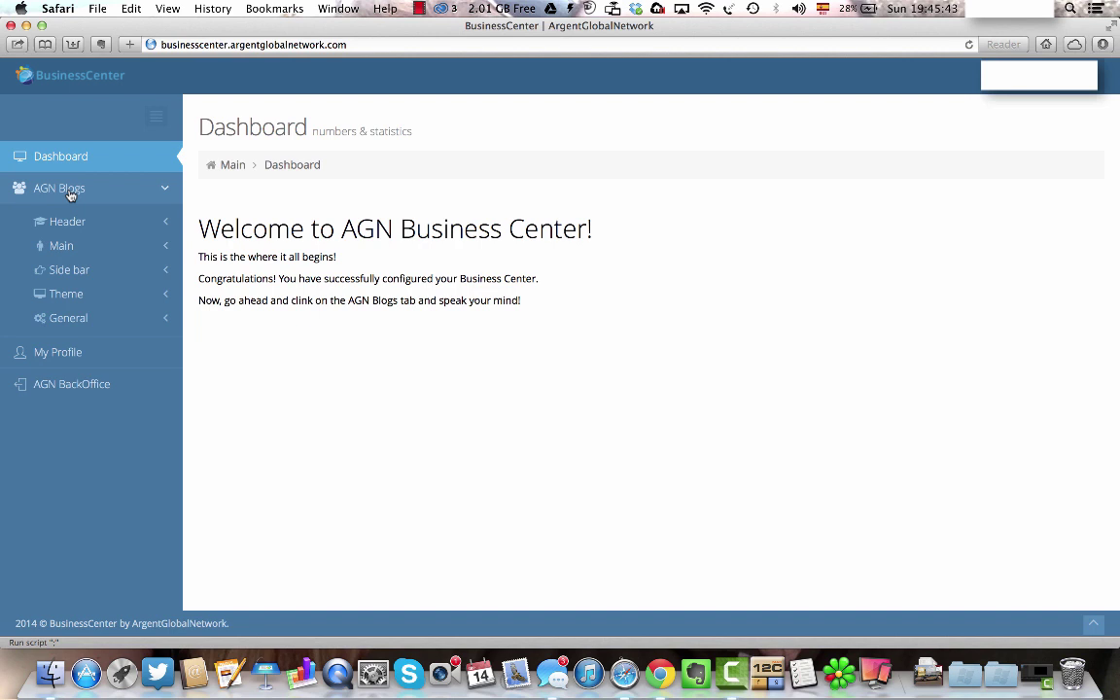
Step: Browse the blog Header's Branding and Menus pages
click(70, 222)
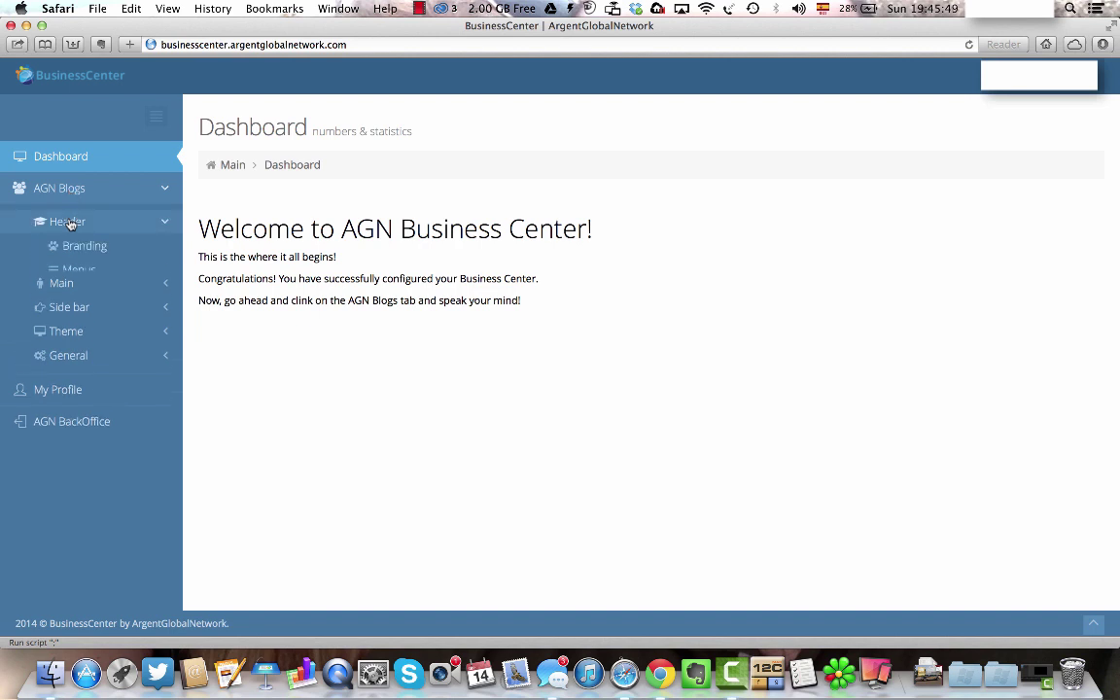
click(82, 247)
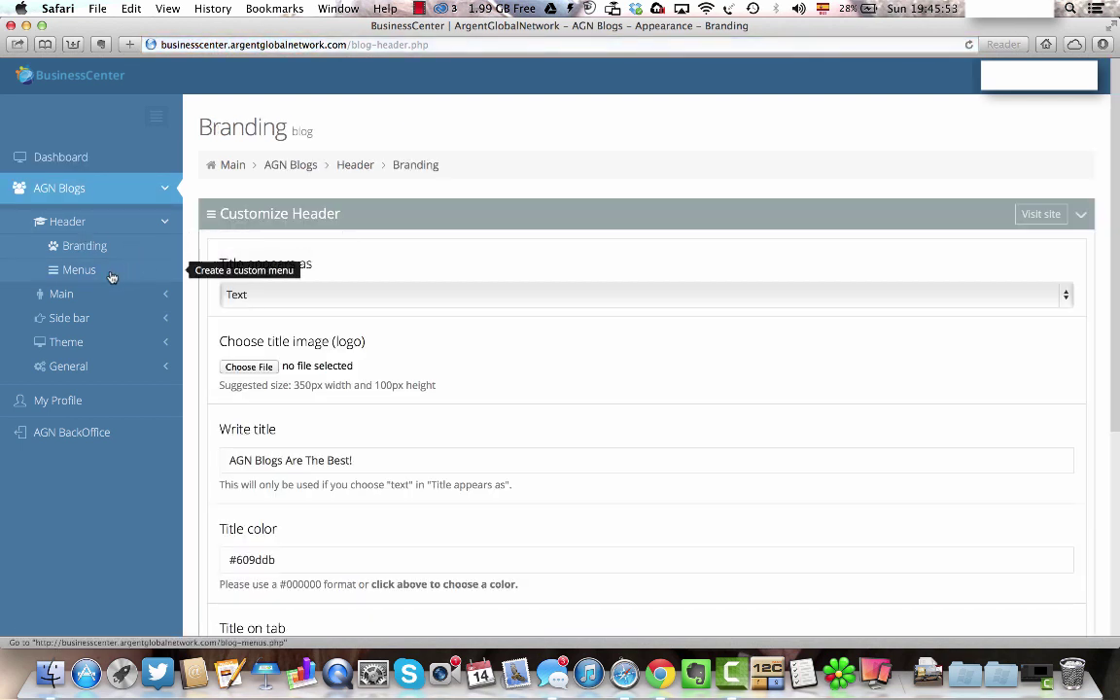
click(111, 274)
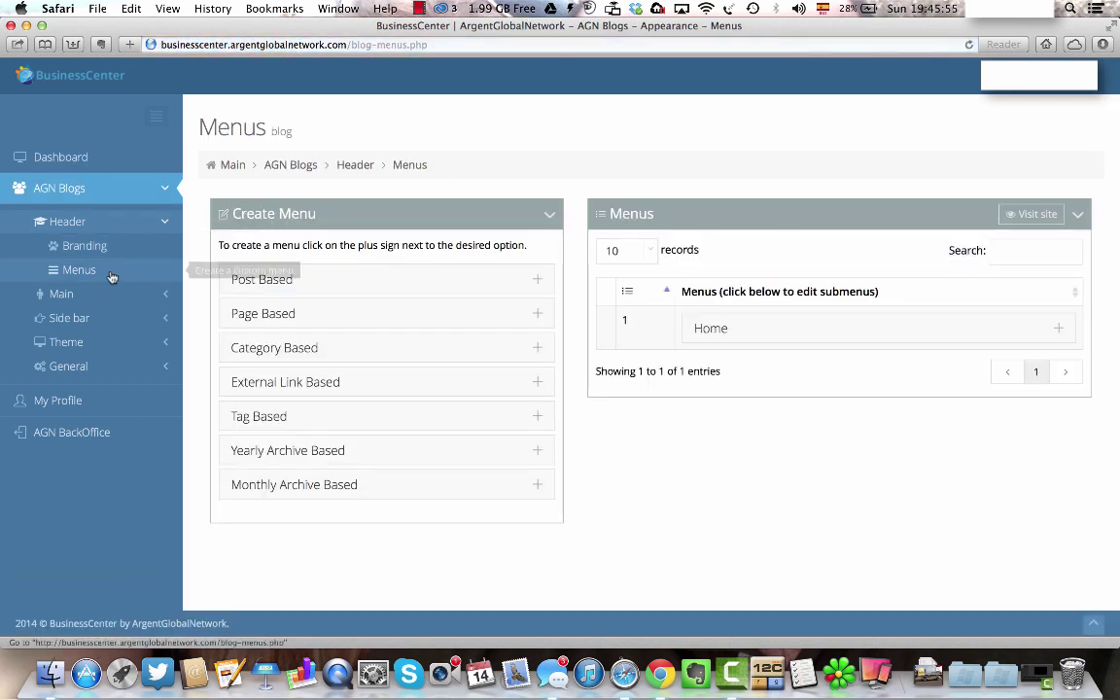
Step: Browse Main's All posts, All Pages and New page, then the Side bar Widgets page
click(110, 294)
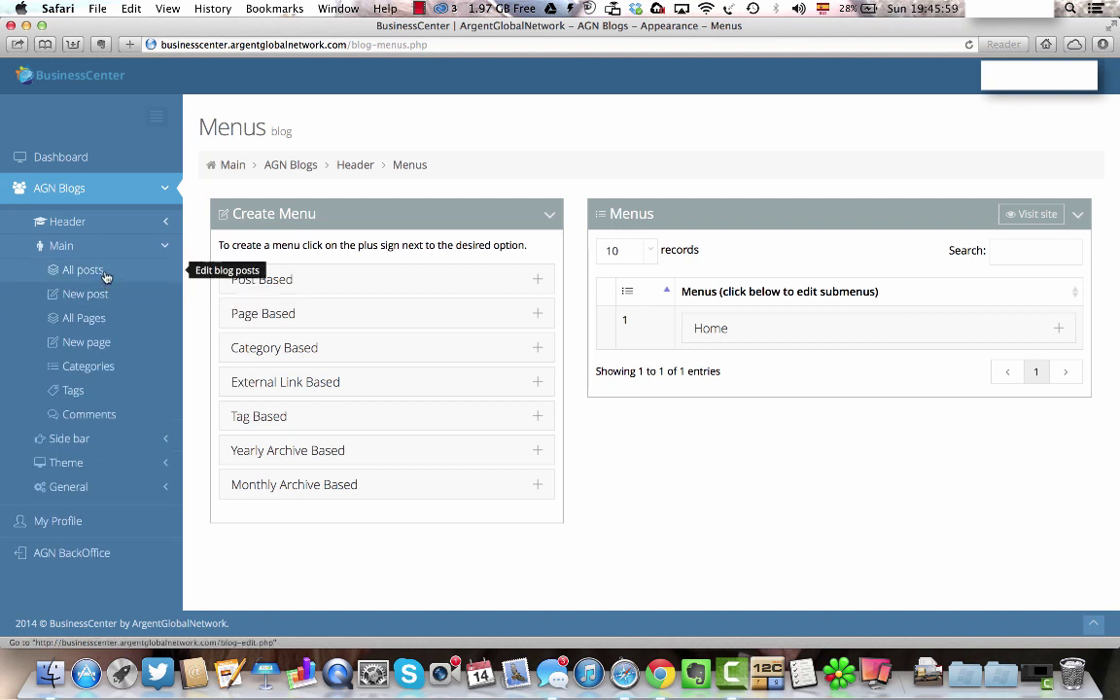
click(84, 271)
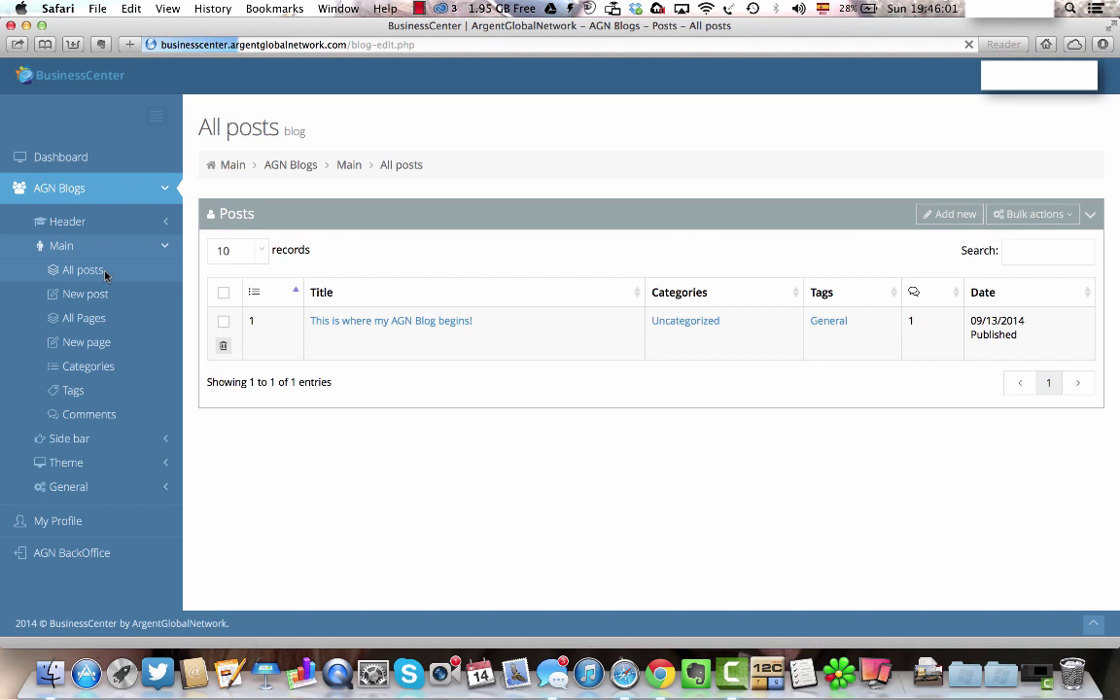
click(105, 318)
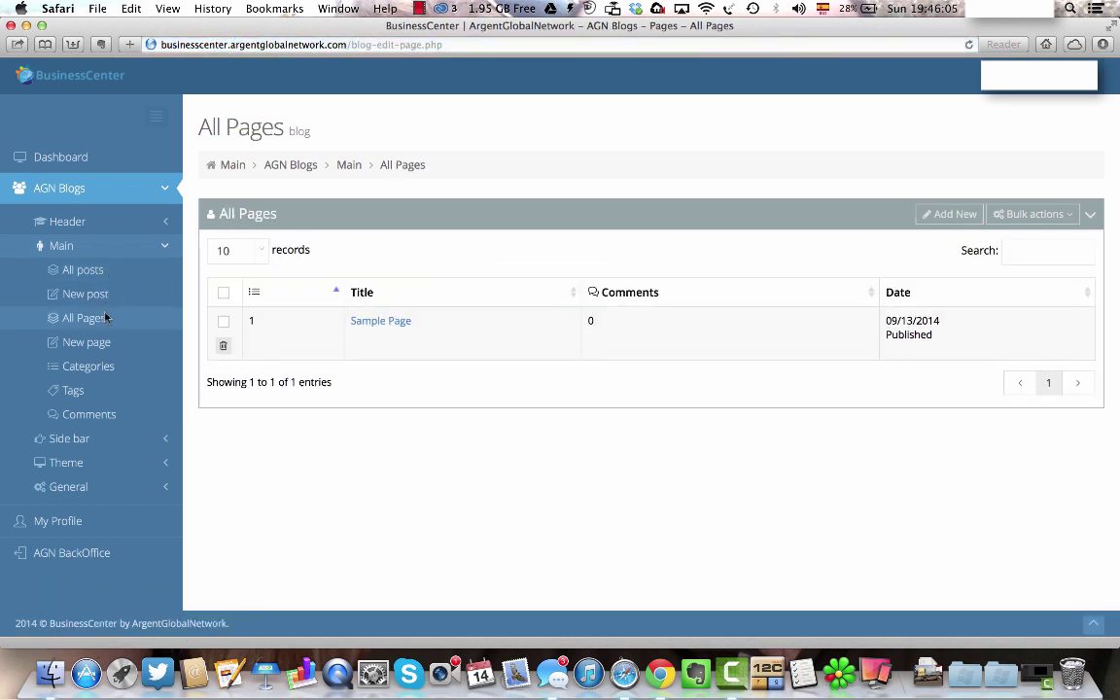
click(95, 349)
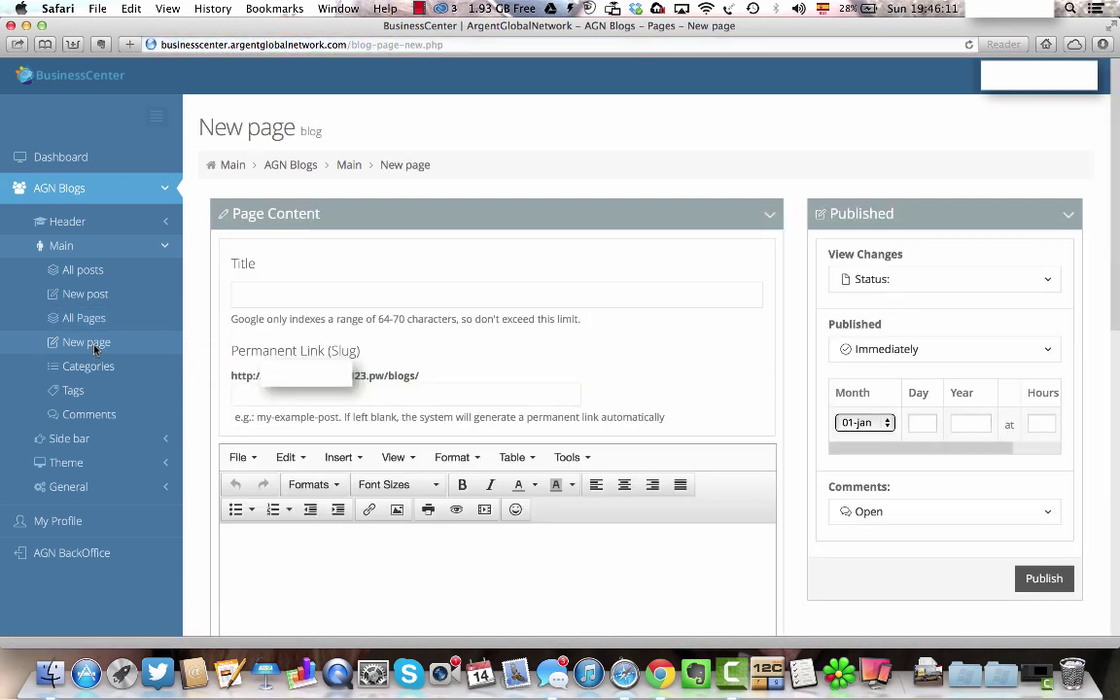
click(82, 438)
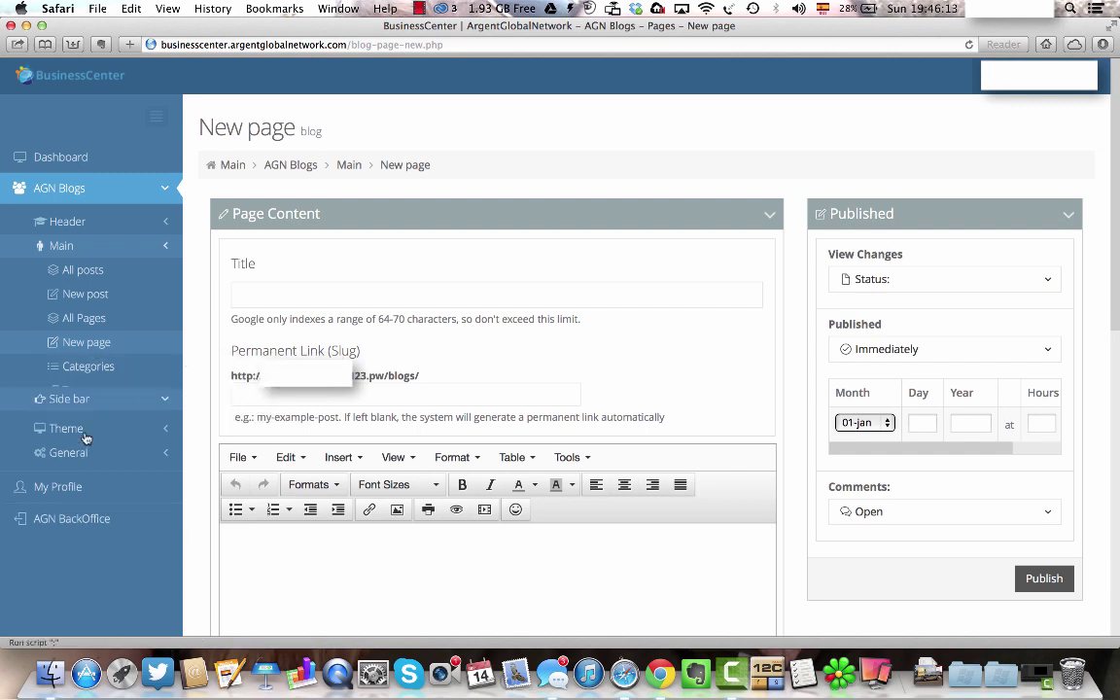
click(82, 288)
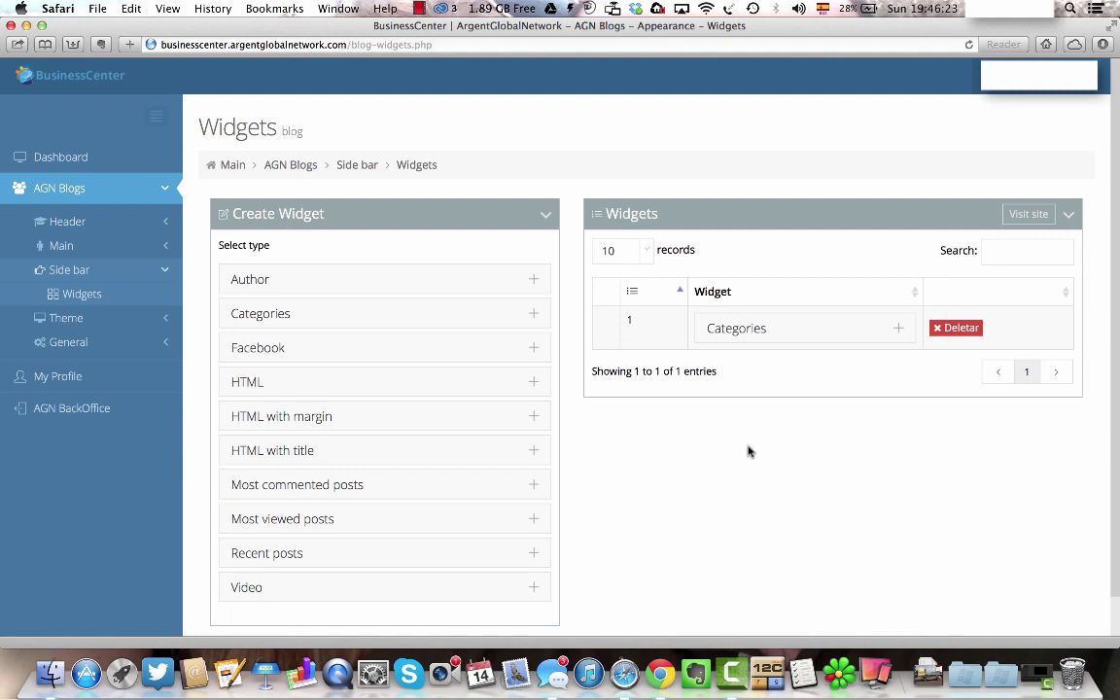
Step: Change the Blog Color from Blue to Orange under Theme > Size and Color
click(98, 321)
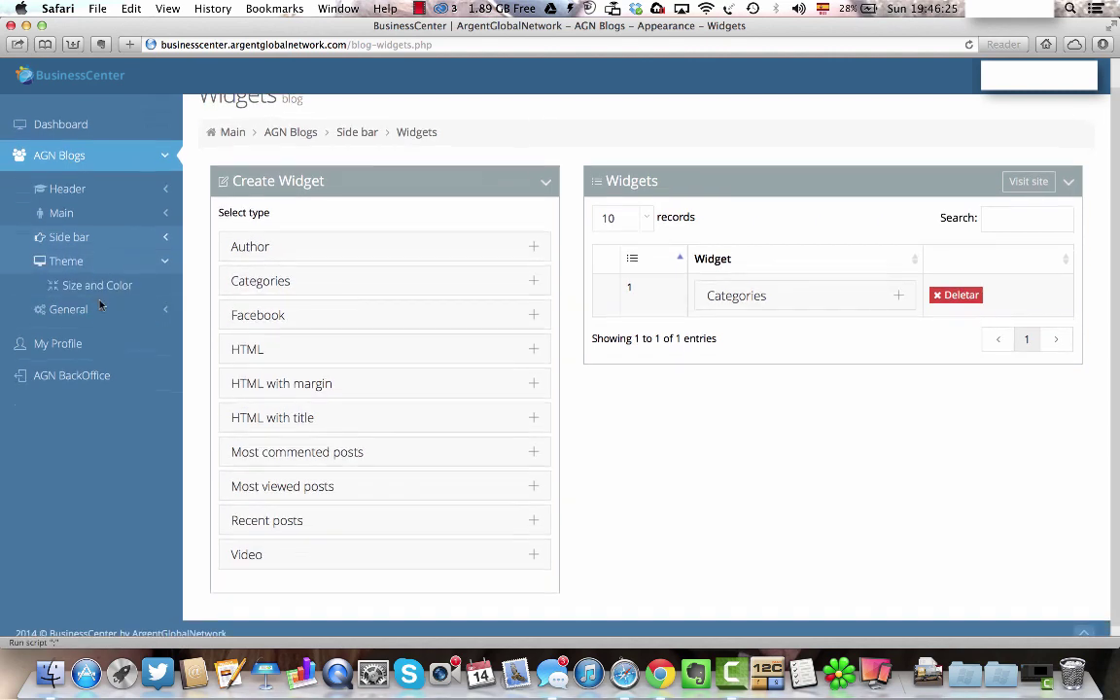
click(98, 286)
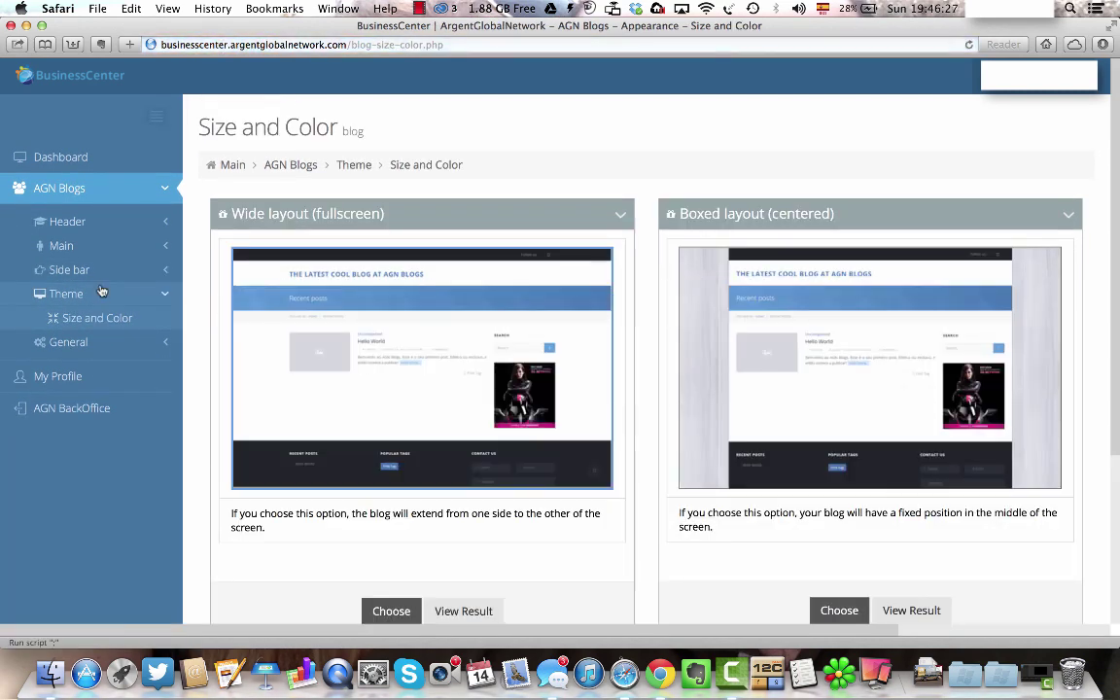
scroll(647, 473, down, 4)
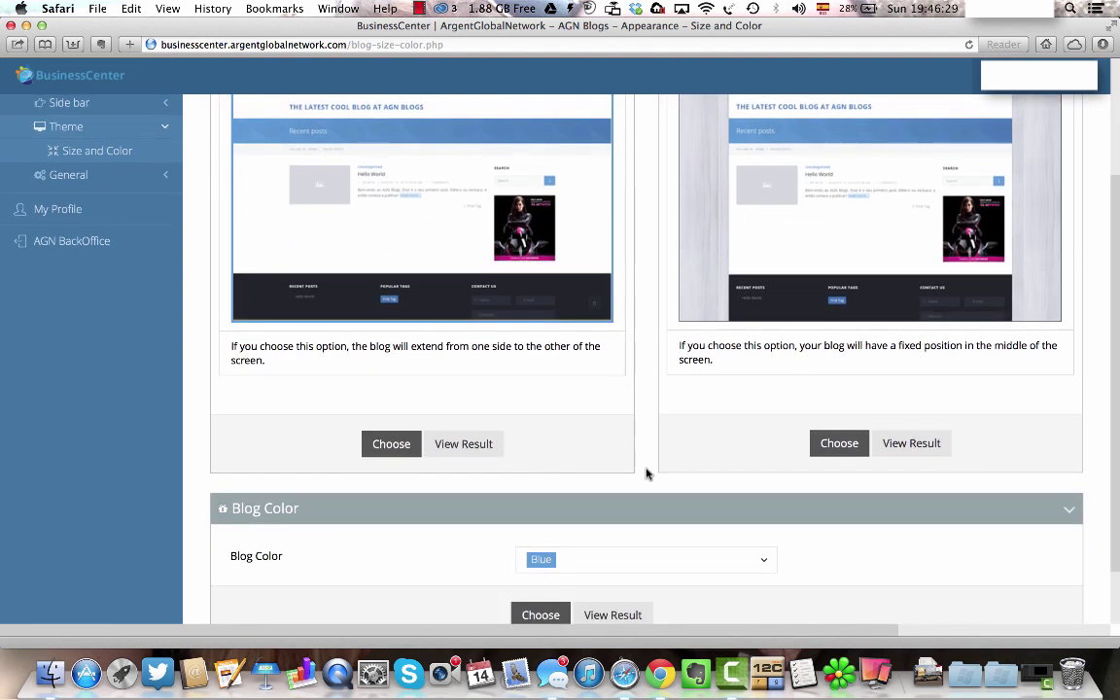
click(614, 574)
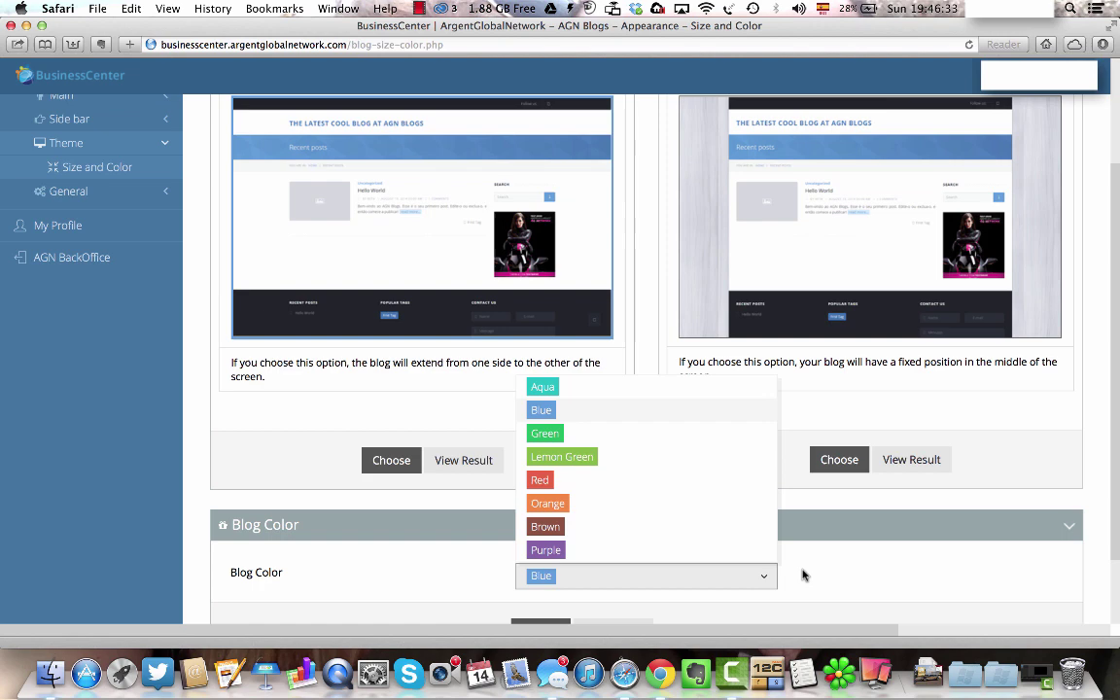
click(618, 508)
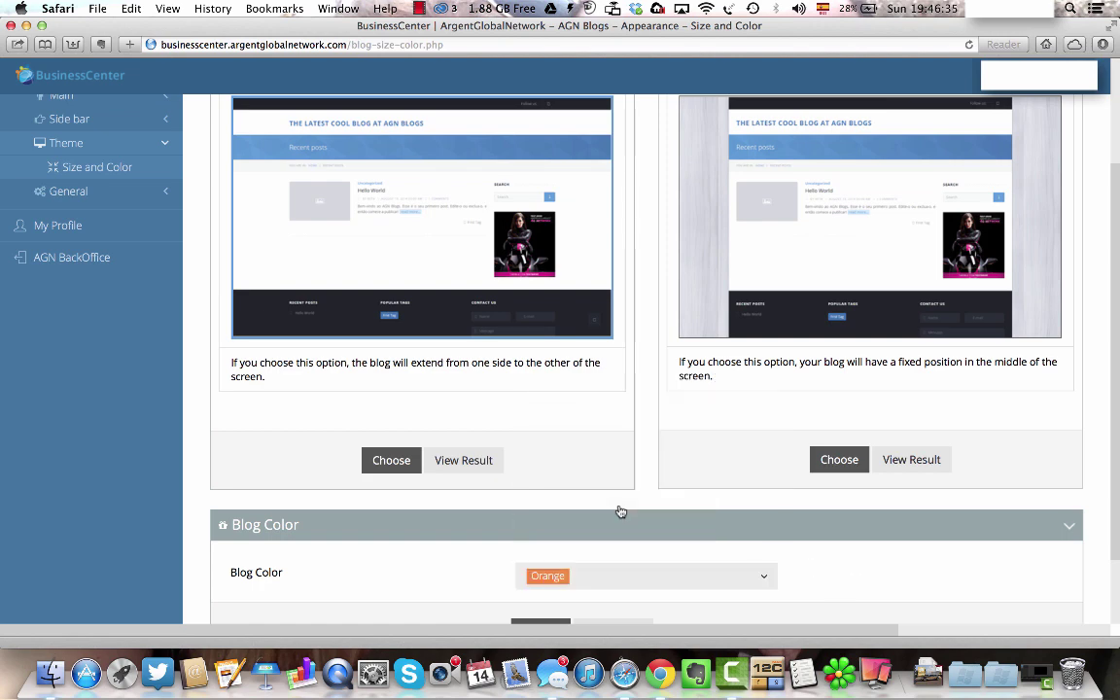
Step: Review the General > Preferences page, then go to My Profile
click(109, 195)
scroll(109, 219, up, 3)
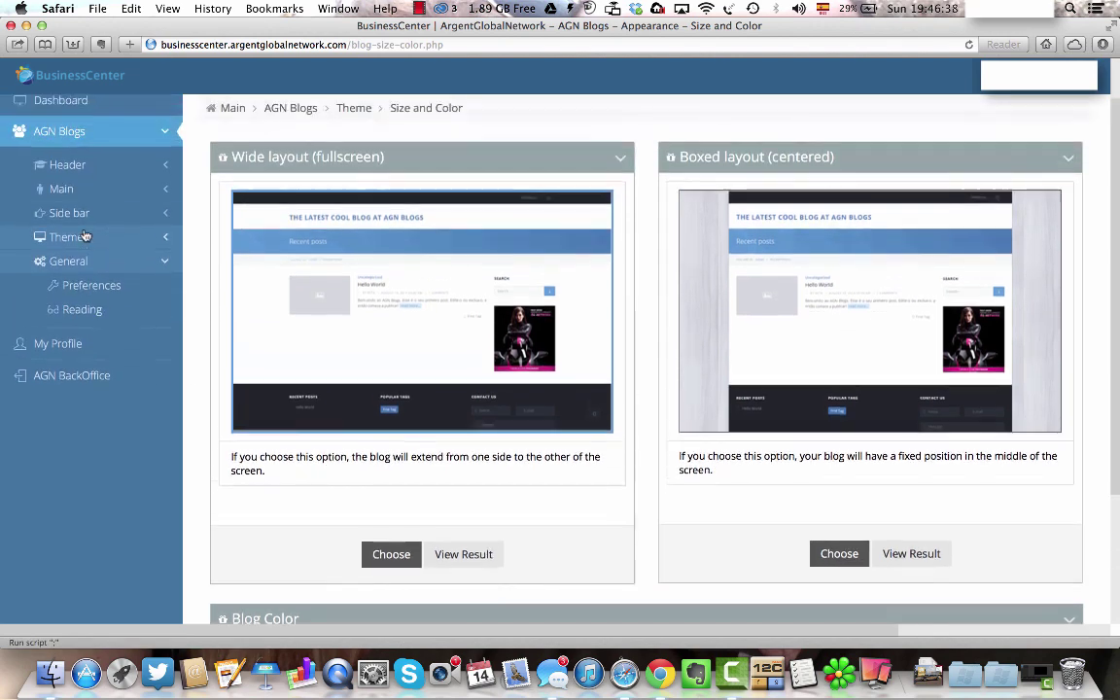
click(92, 286)
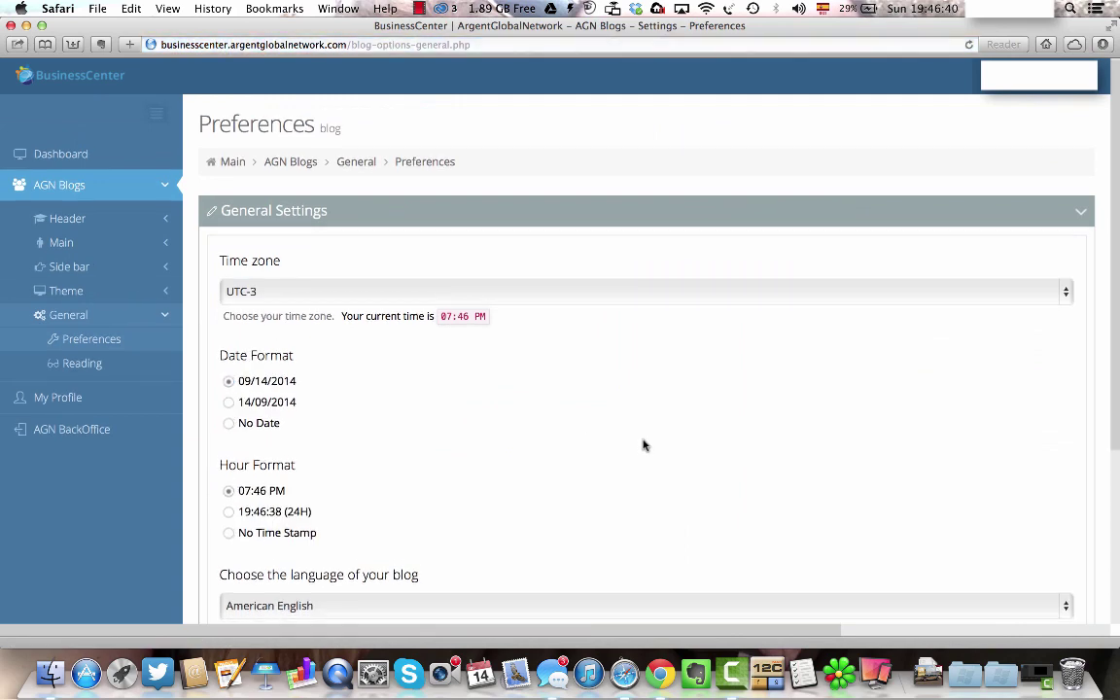
scroll(642, 446, down, 5)
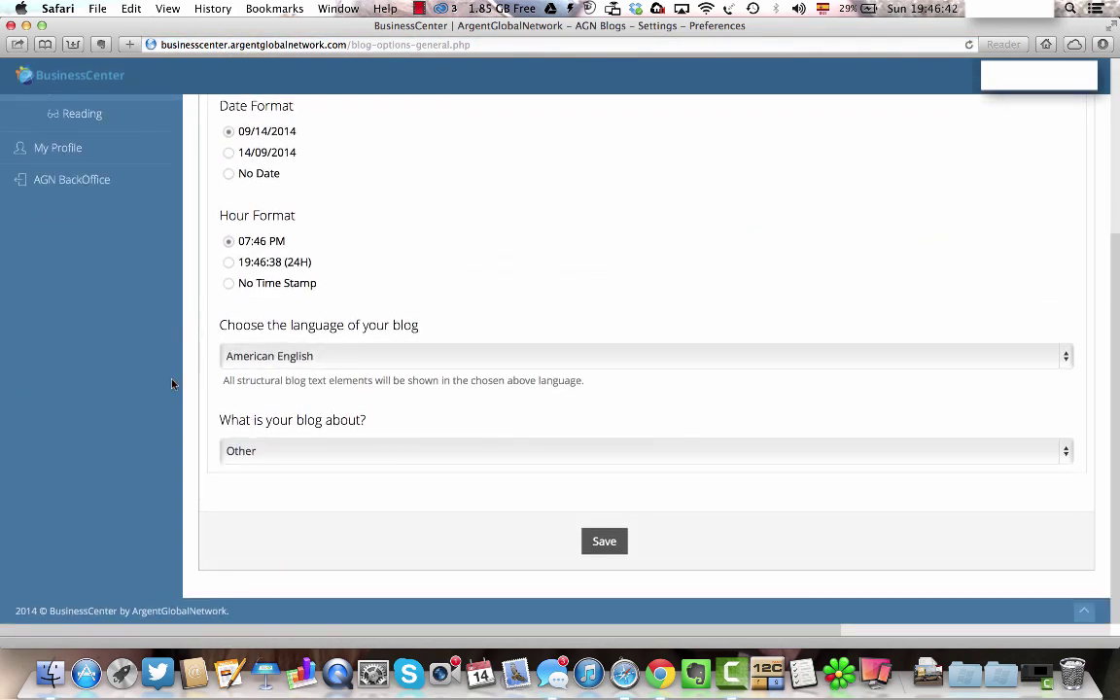
scroll(215, 352, up, 5)
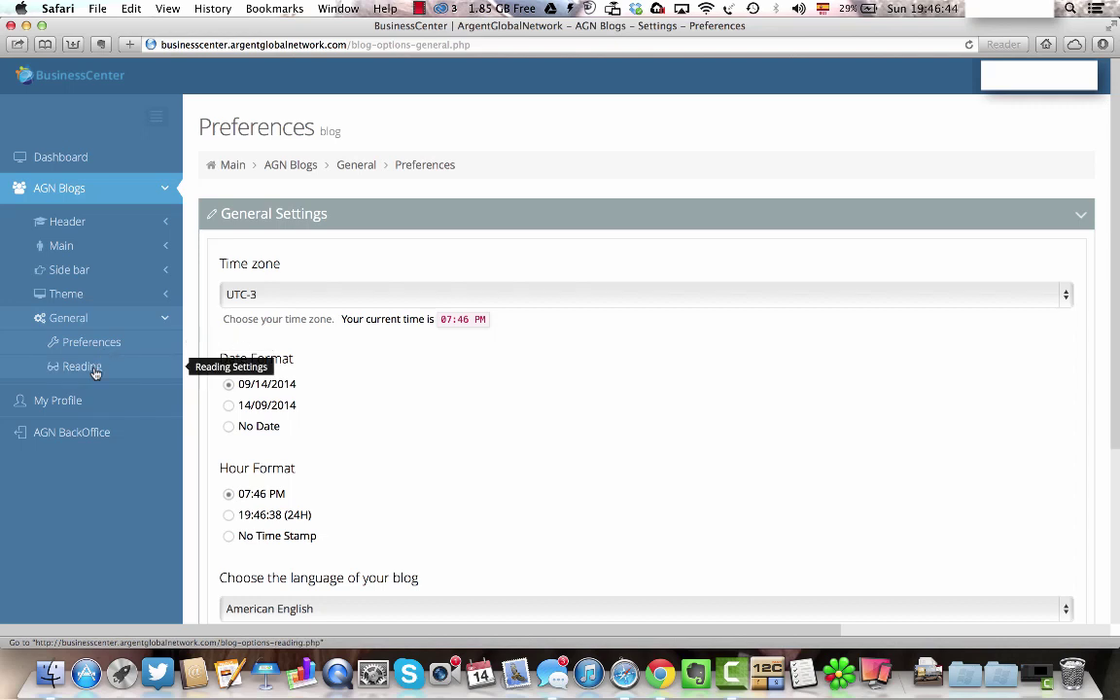
click(86, 401)
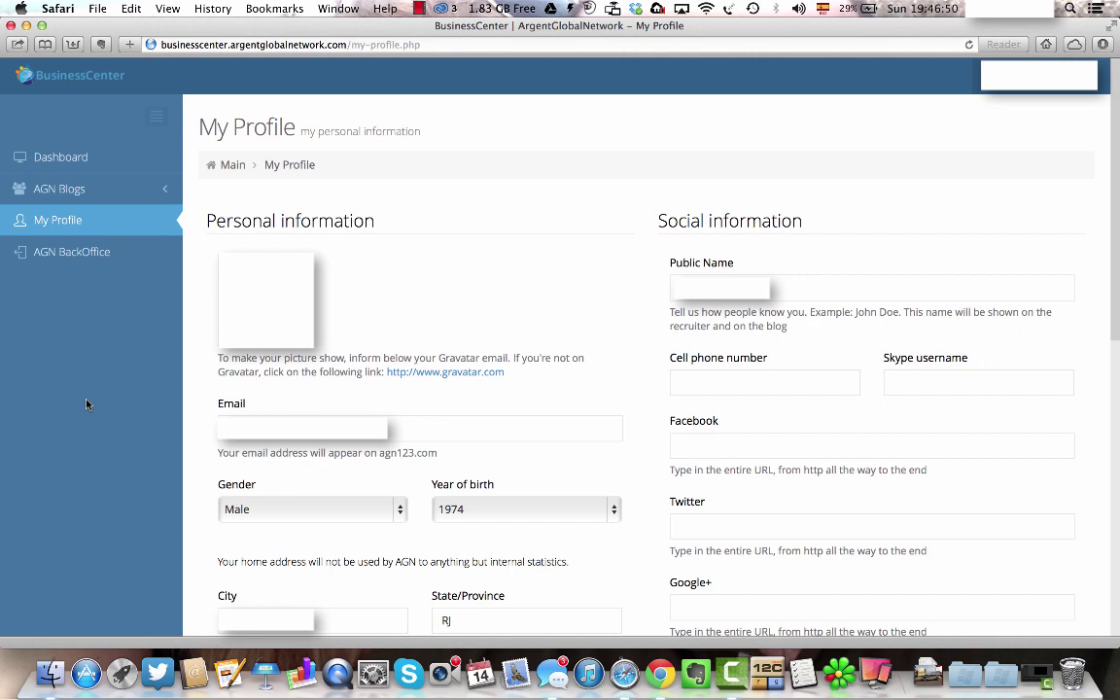
scroll(559, 445, down, 10)
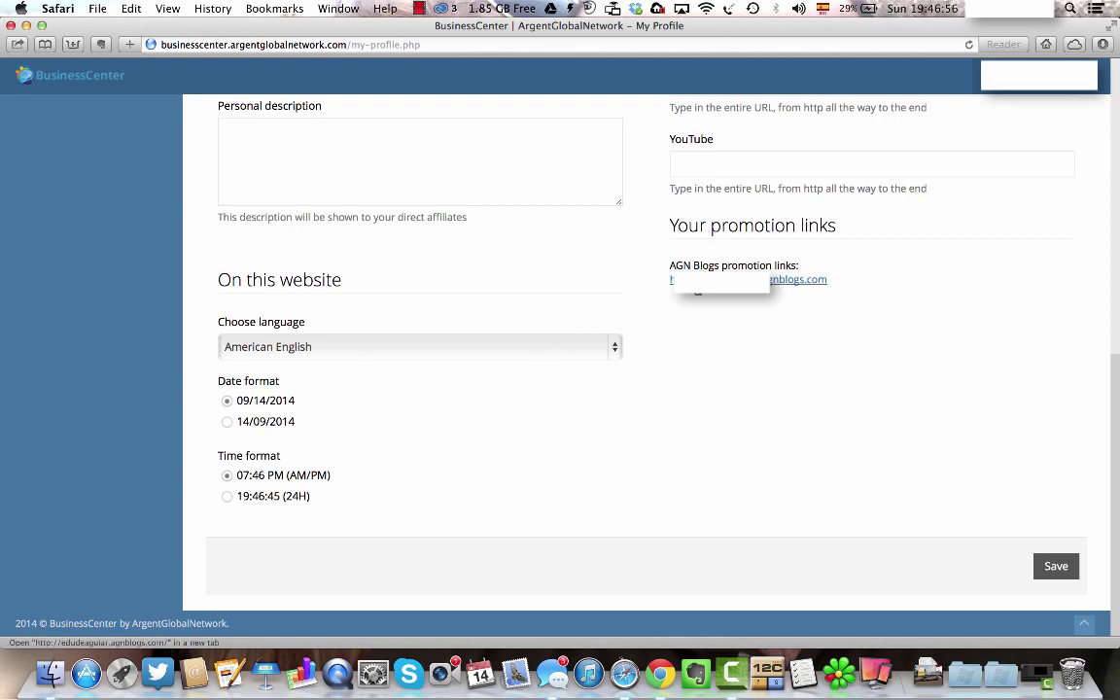
scroll(908, 334, up, 3)
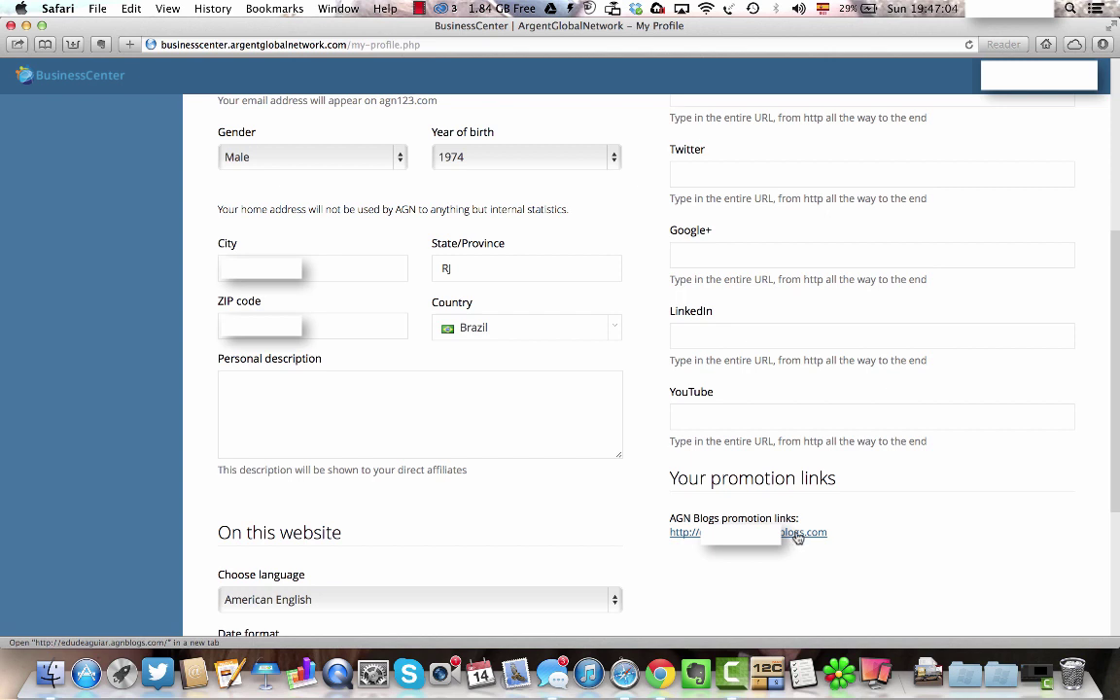
Step: Open the AGN Blogs promotion link in a new tab
super+click(797, 537)
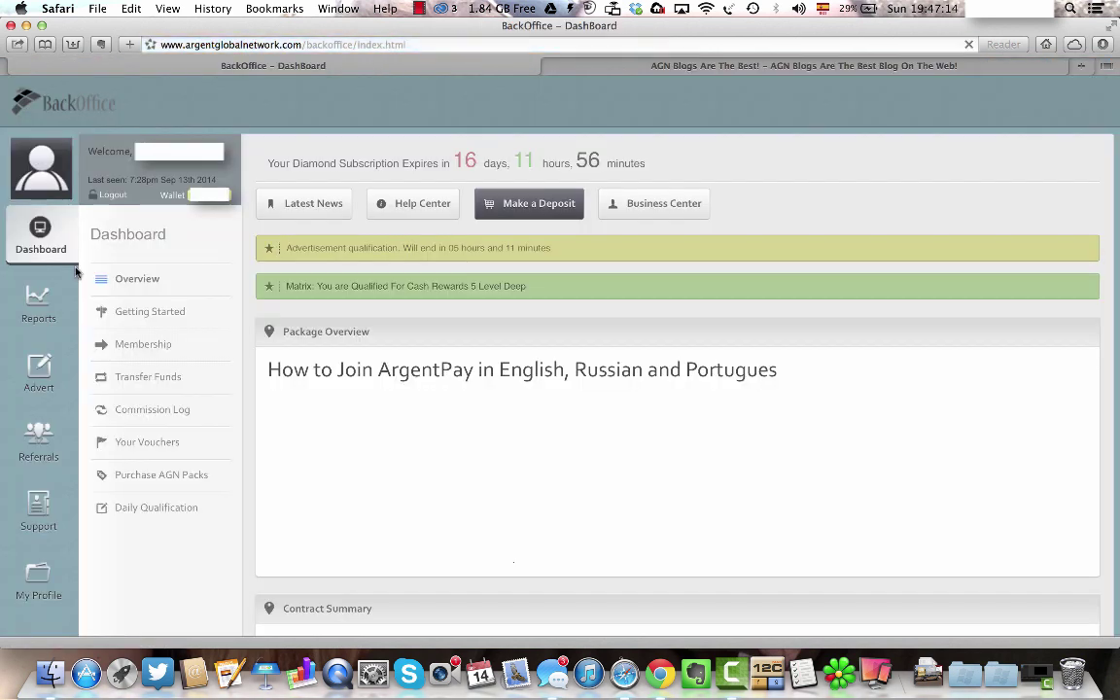